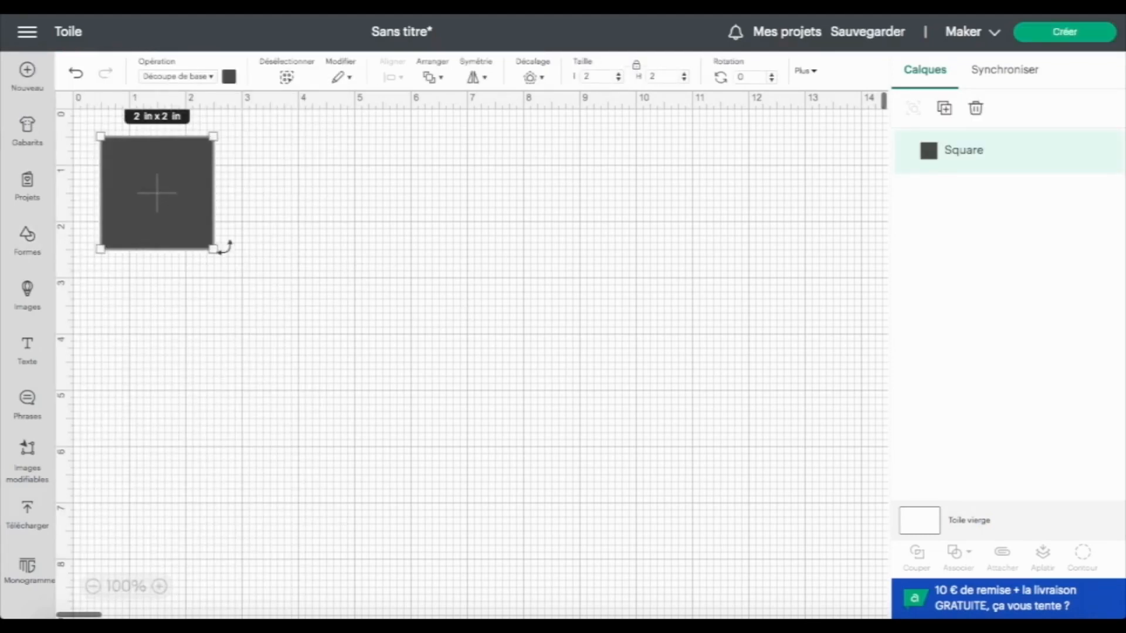
Unlock the square's proportions, resize it to 10 in wide by 7 in high, and move it toward the canvas centre.
click(637, 66)
click(591, 77)
key(Return)
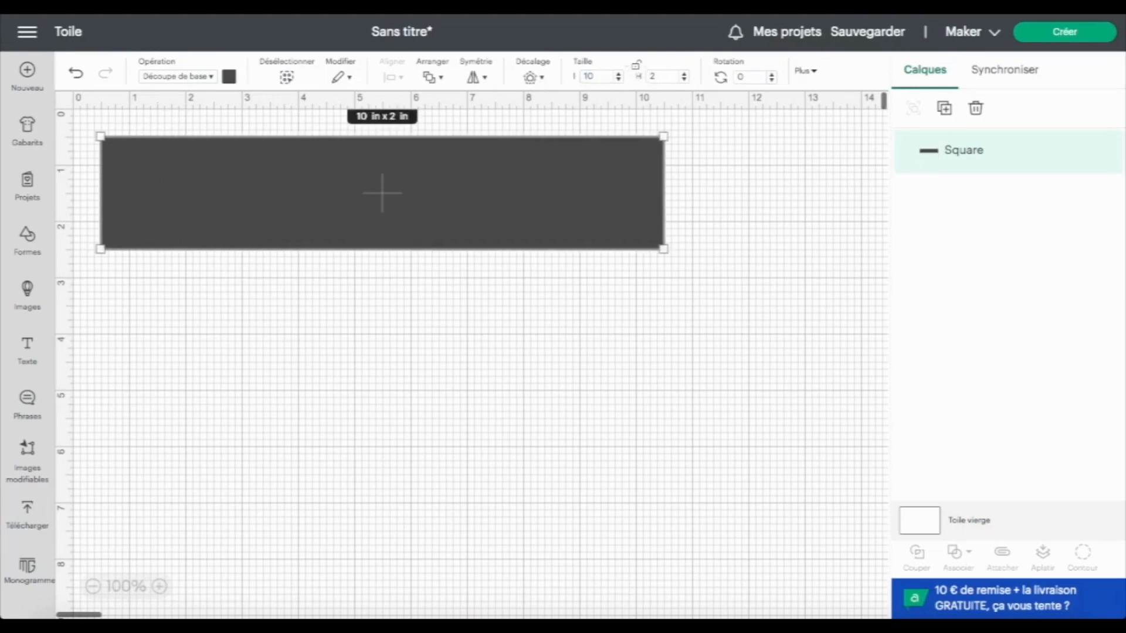
click(662, 80)
key(Return)
drag(532, 276, 612, 291)
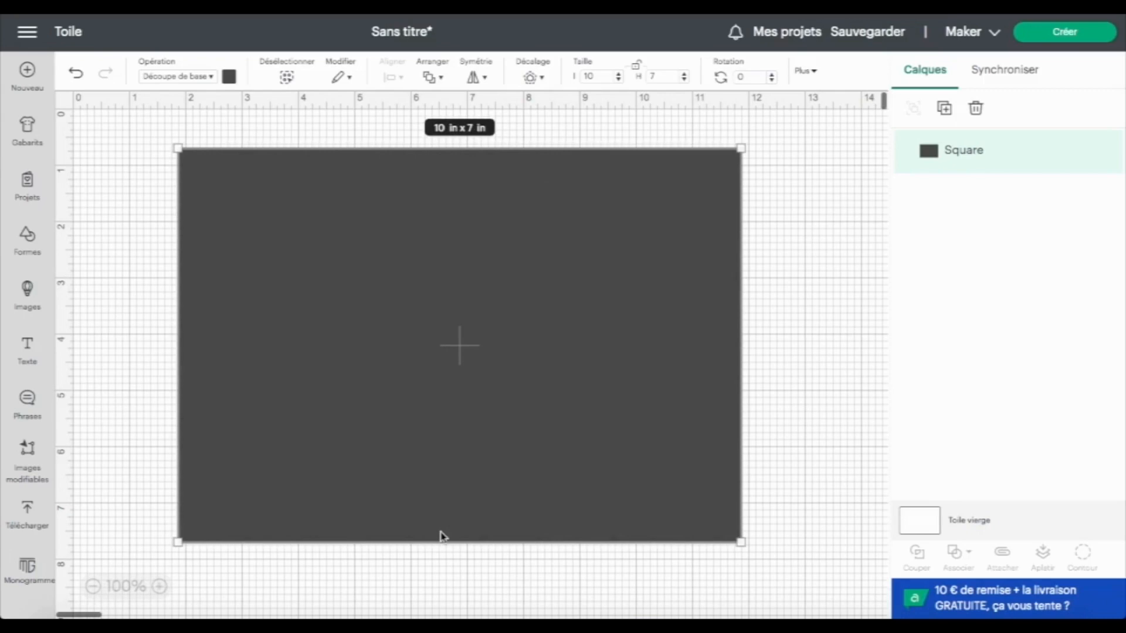
Add a score line to the canvas and set its height to 7 in.
click(28, 237)
click(102, 149)
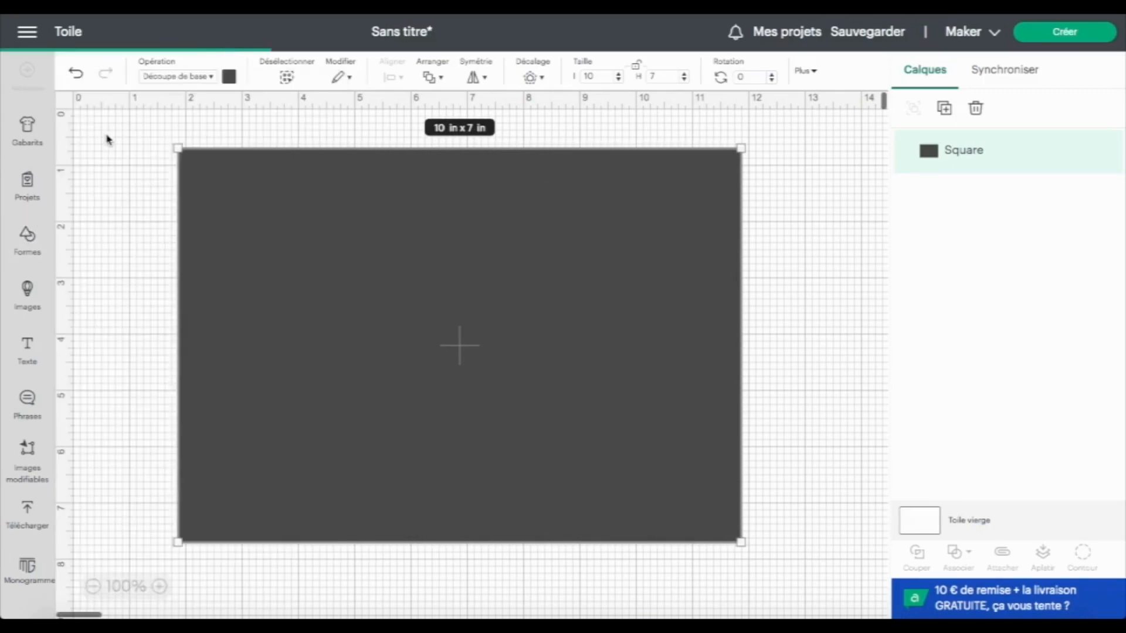
click(597, 74)
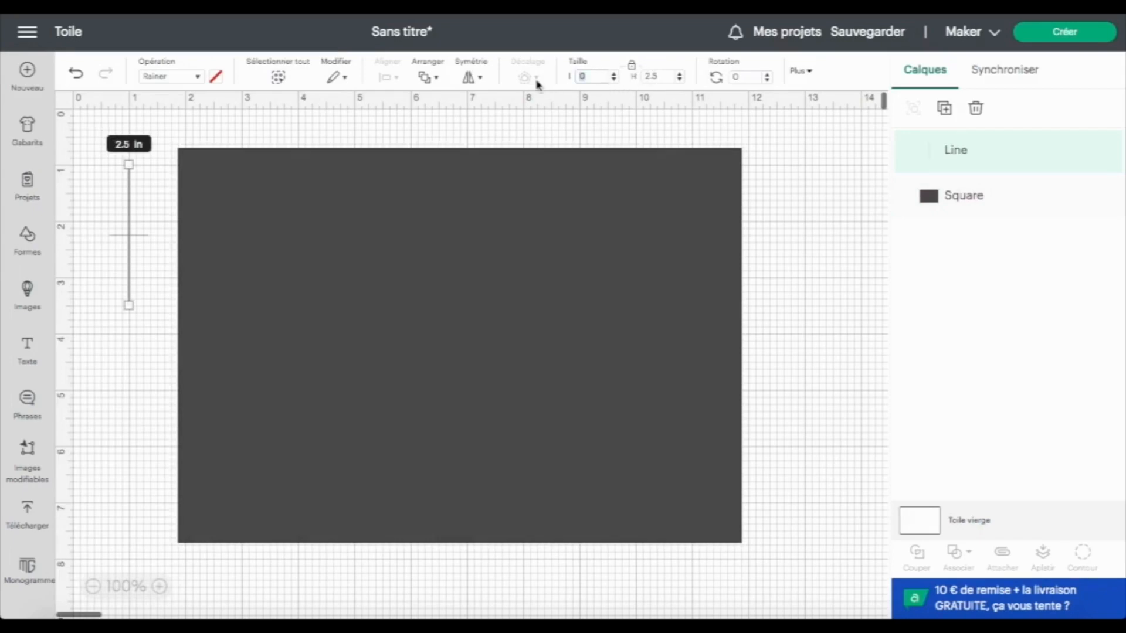
click(650, 77)
text(7)
key(Return)
Select the score line and the rectangle, centre them on each other, and group them.
drag(115, 141, 252, 234)
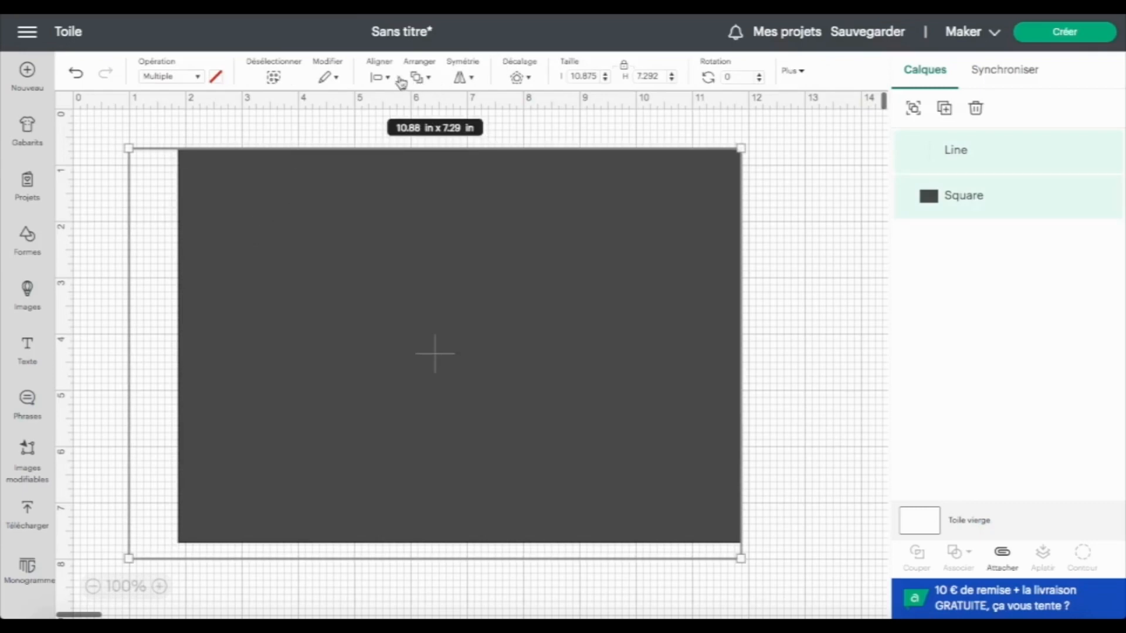
click(380, 77)
click(424, 241)
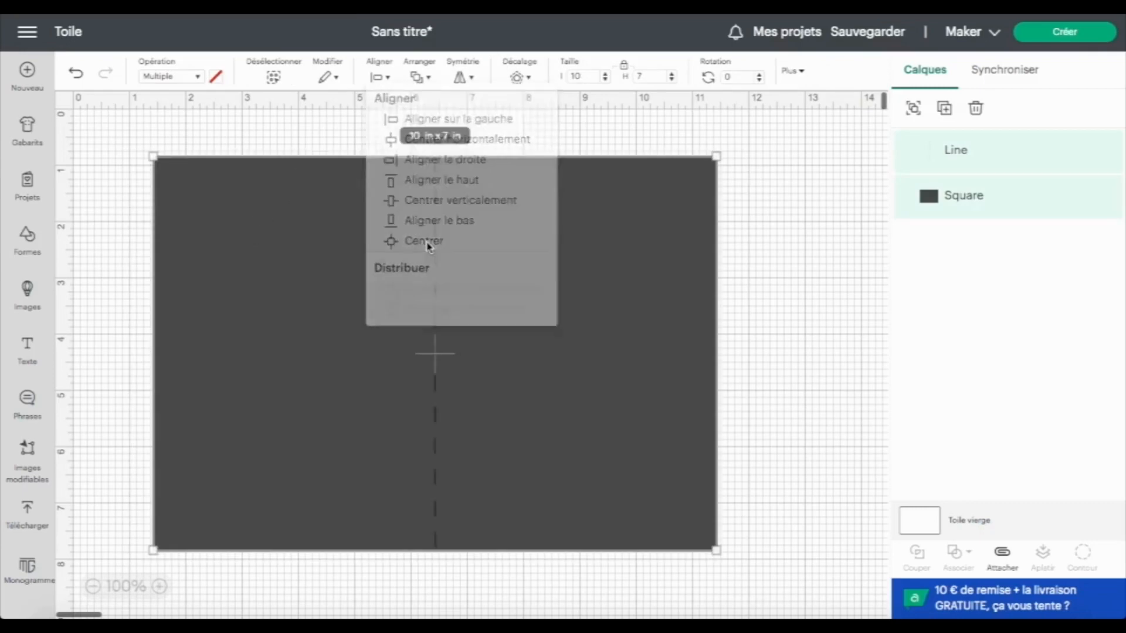
click(913, 112)
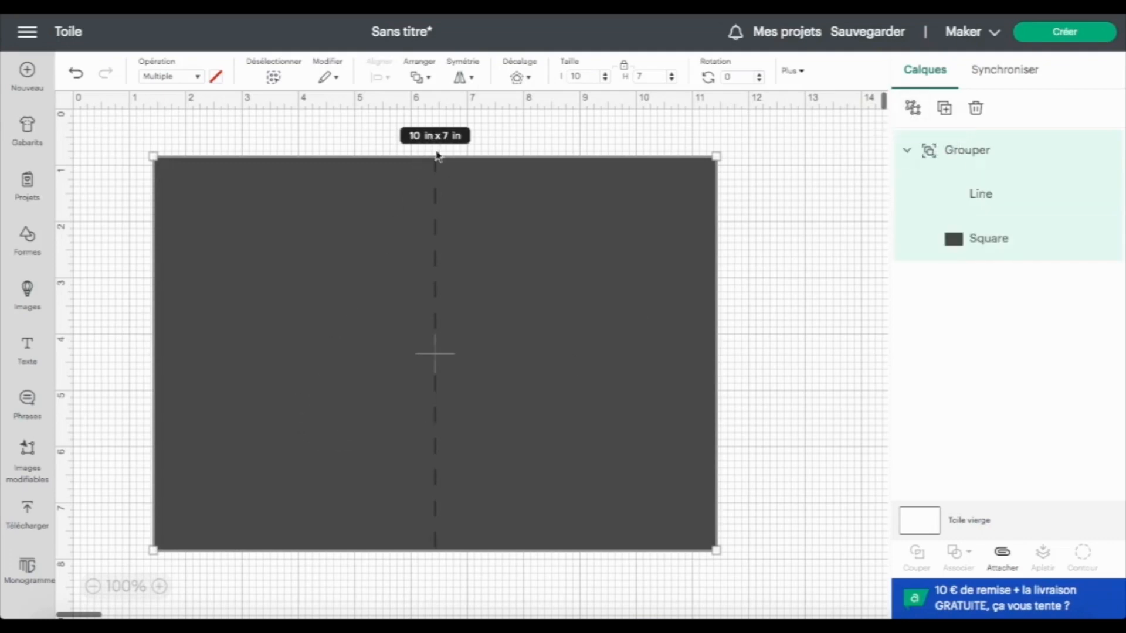
Move the grouped rectangle and score line together around the upper part of the canvas.
drag(436, 486, 491, 479)
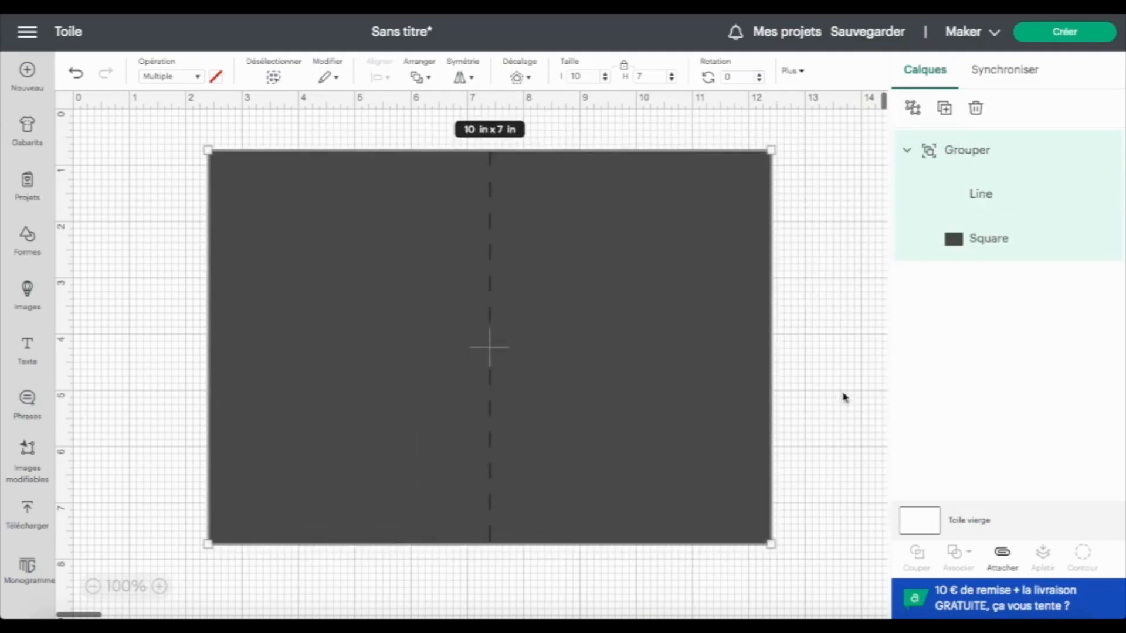
click(845, 393)
drag(317, 319, 272, 287)
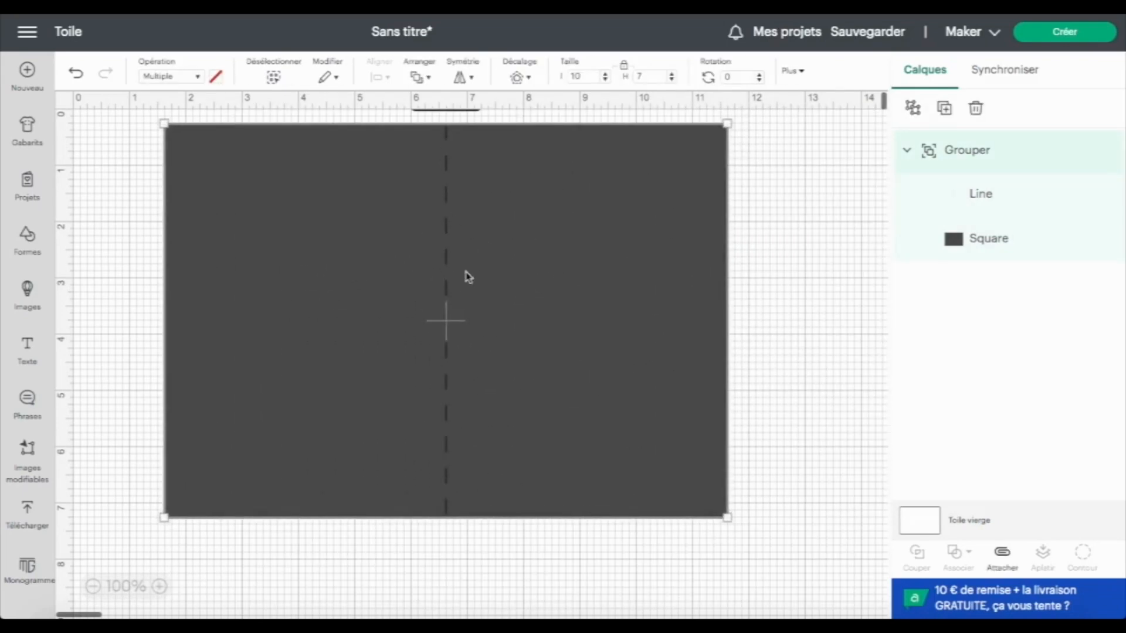
drag(573, 319, 498, 335)
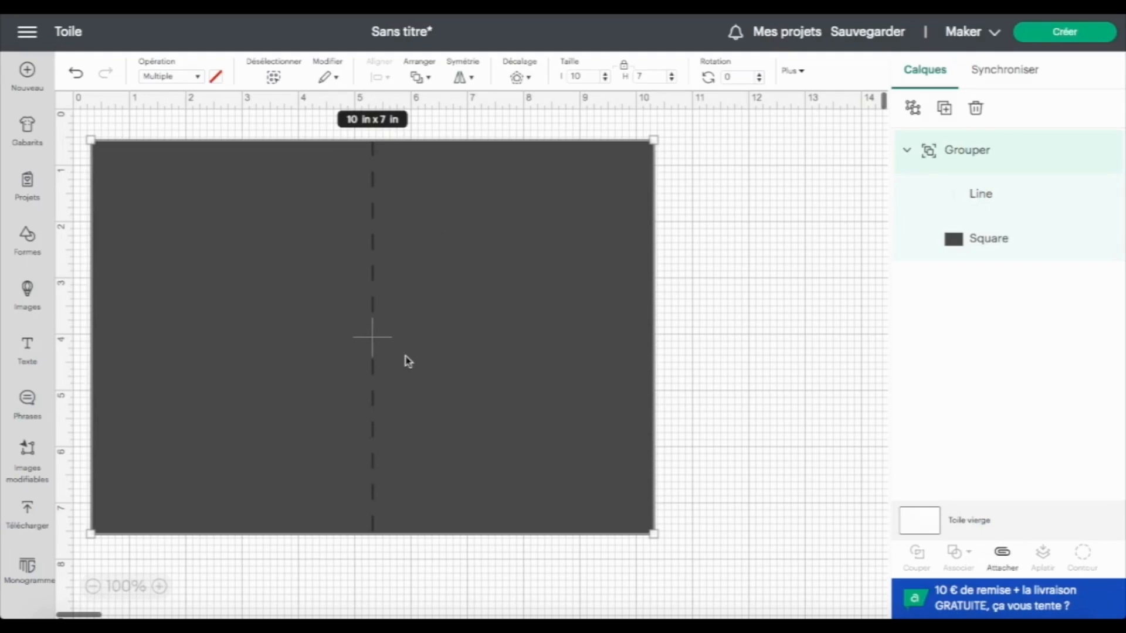
drag(581, 315, 602, 305)
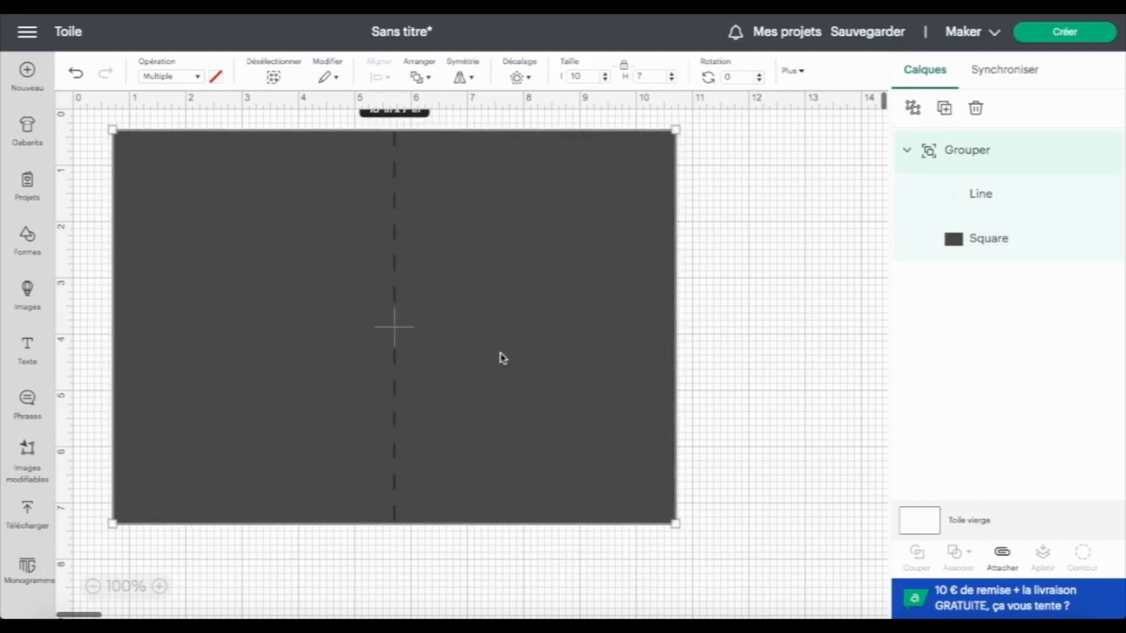
Preview the project's mats, examine the basic cut mat, and return to the canvas.
click(1093, 37)
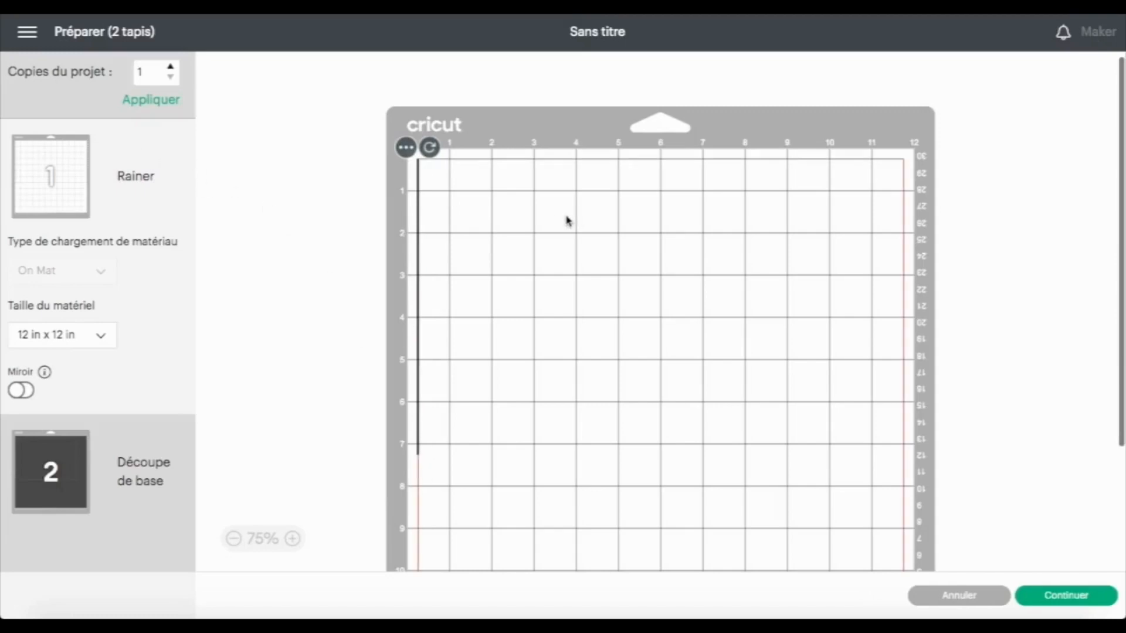
click(46, 480)
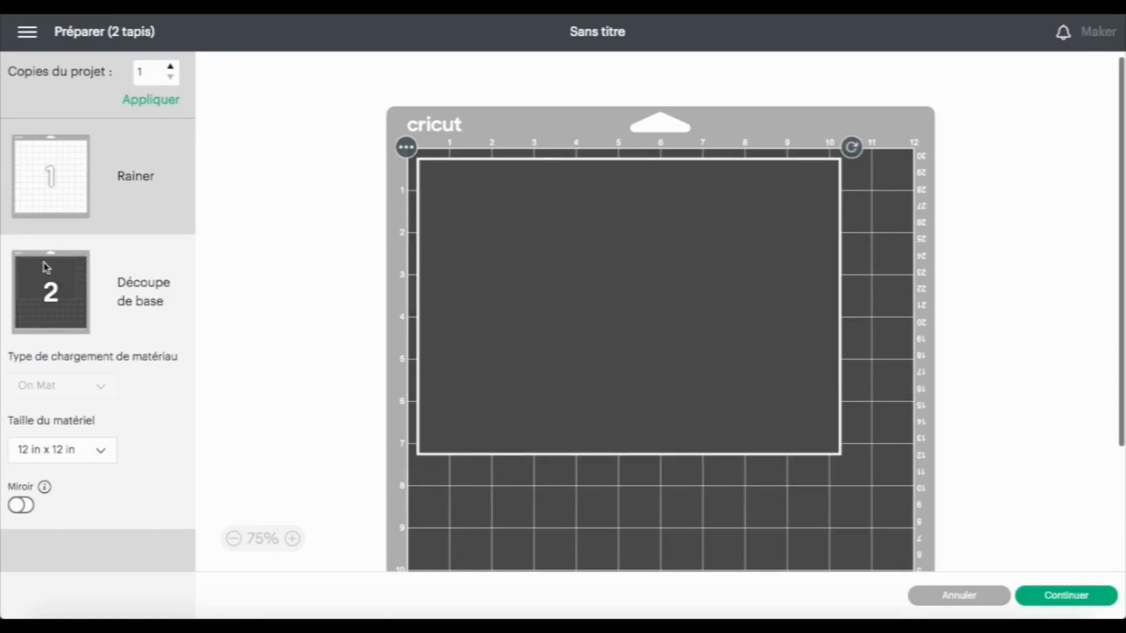
click(946, 593)
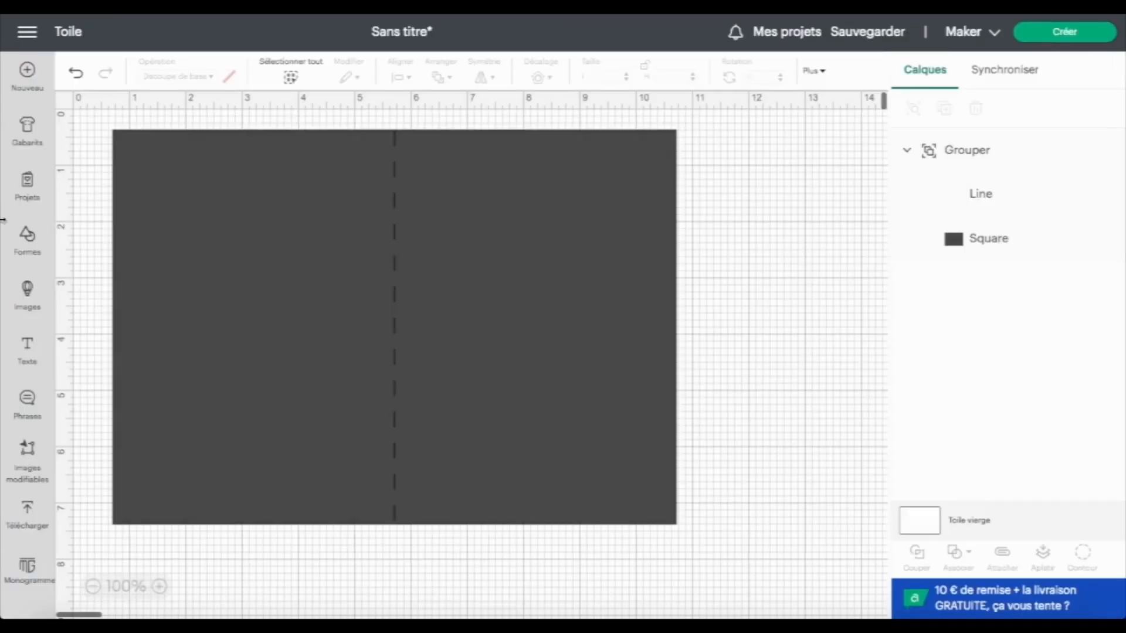
Add a text box, move it onto the upper part of the card's right half, and open it for editing.
click(27, 349)
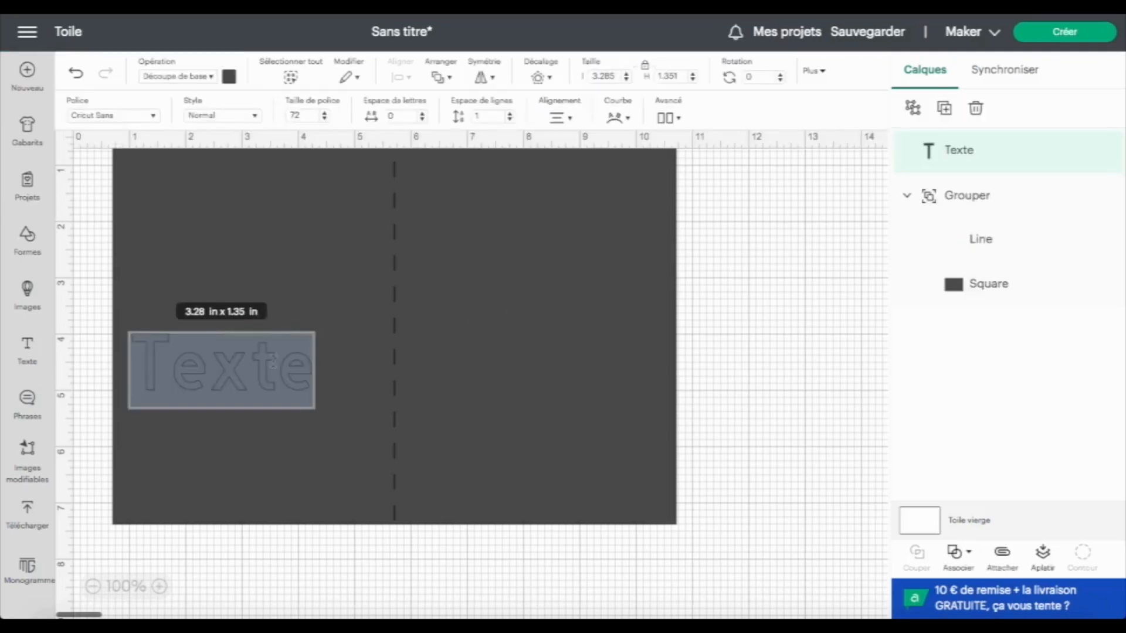
click(152, 375)
drag(152, 375, 465, 245)
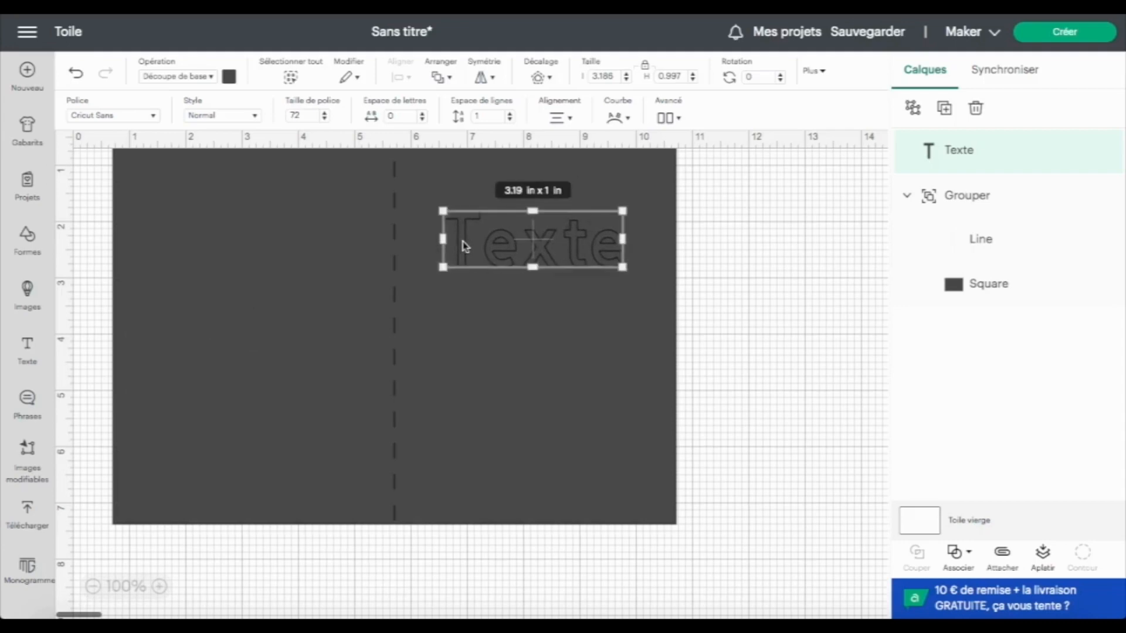
double_click(465, 245)
text(jouyeu)
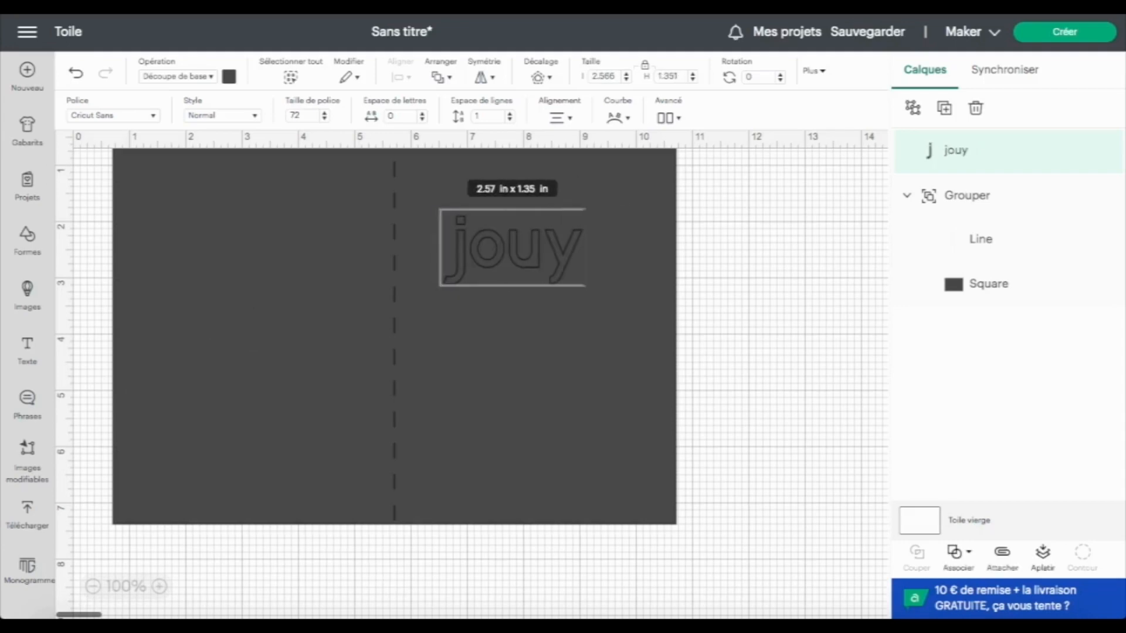
key(BackSpace)
key(BackSpace)
key(BackSpace)
key(BackSpace)
key(BackSpace)
key(BackSpace)
Enter JOYEUX and ANNIVERSAIRE in the text box, with two blank lines between the words.
text(JOYEU)
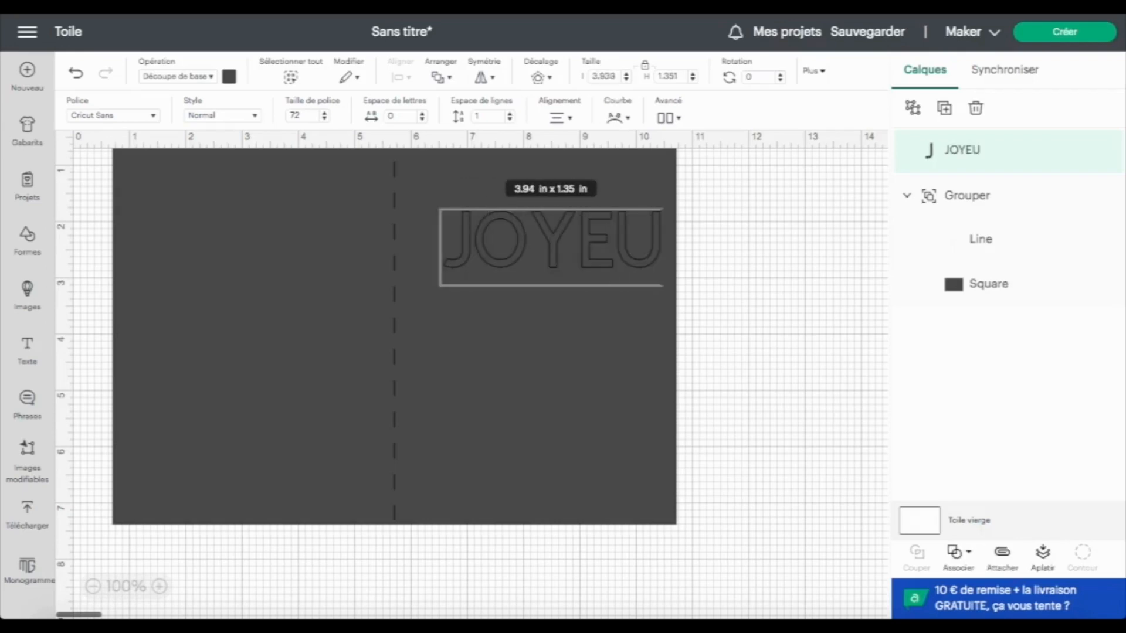
text(X)
key(Return)
key(Return)
key(Return)
text(ANNIVER)
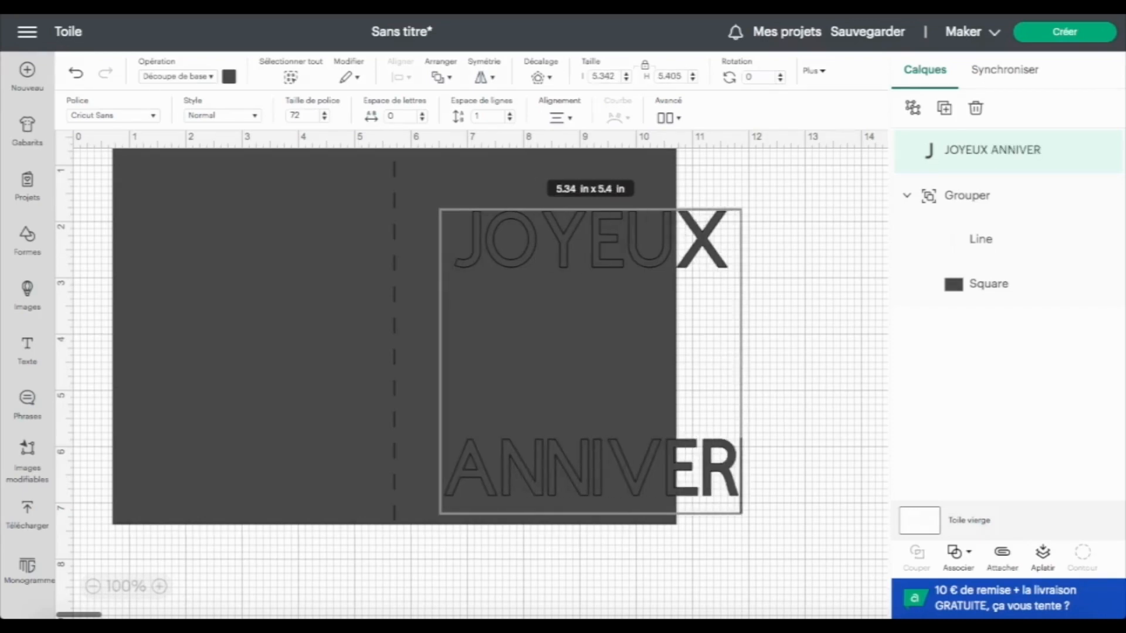
text(SAIRE)
click(683, 352)
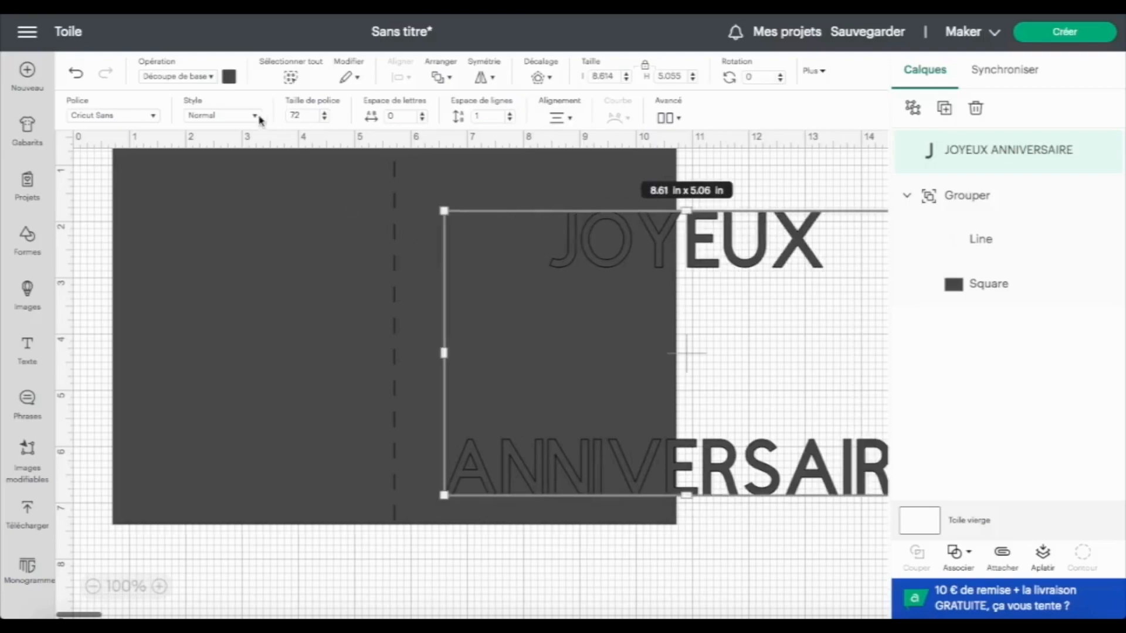
Color the JOYEUX ANNIVERSAIRE text white and set its font style to Écriture.
click(229, 77)
click(245, 222)
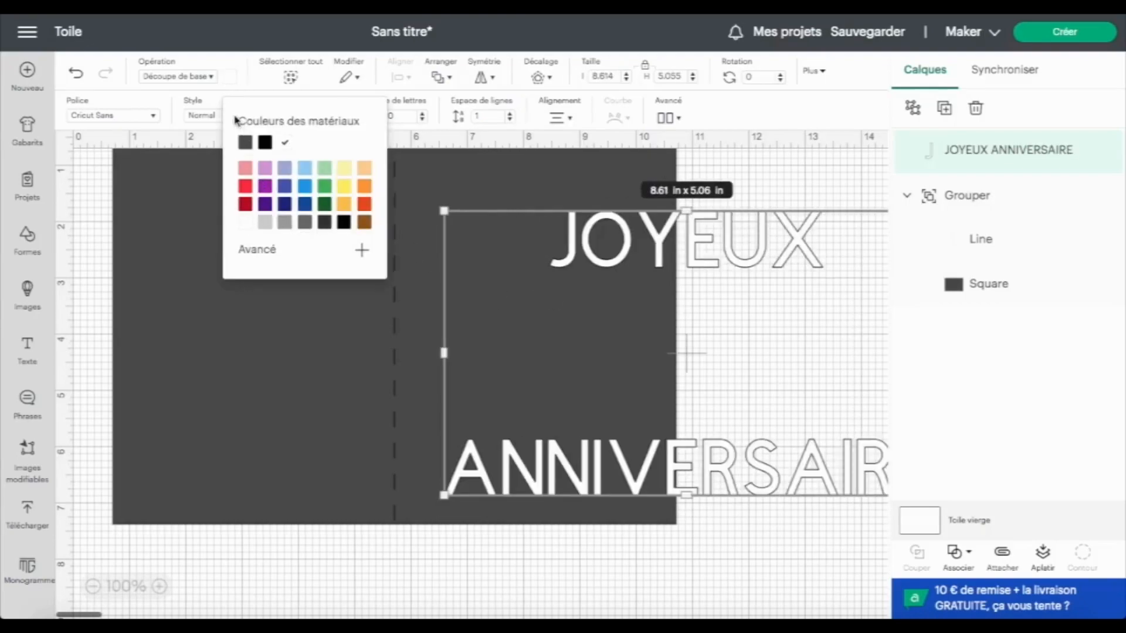
click(259, 119)
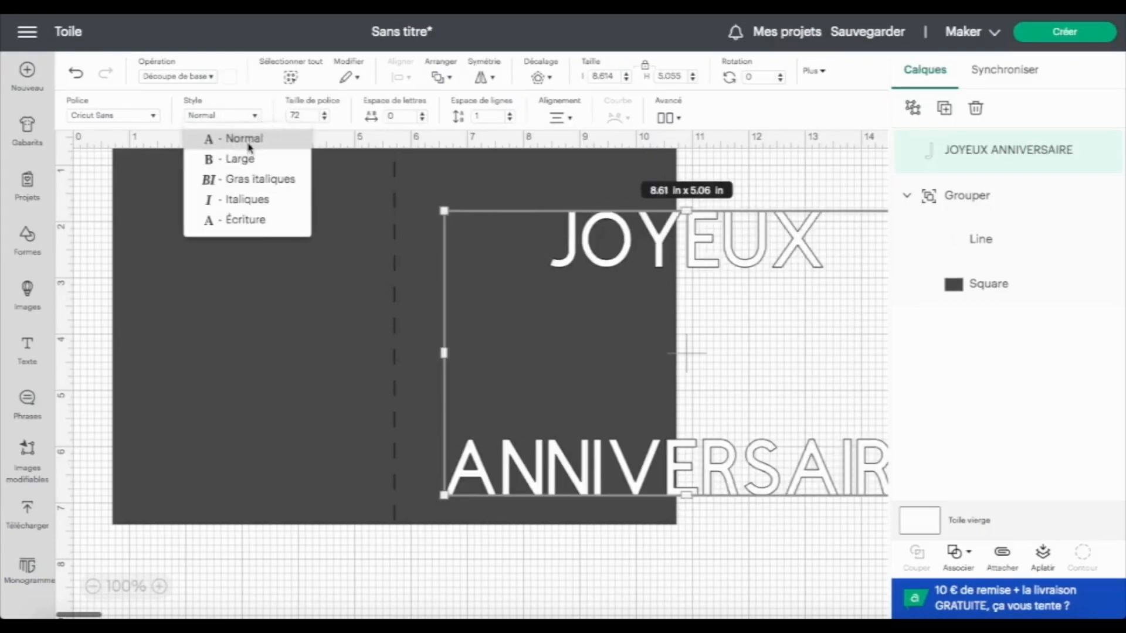
click(246, 227)
Scale the text down to about 3.9 in wide and place it on the upper right half of the card.
drag(842, 473, 538, 457)
drag(152, 471, 427, 301)
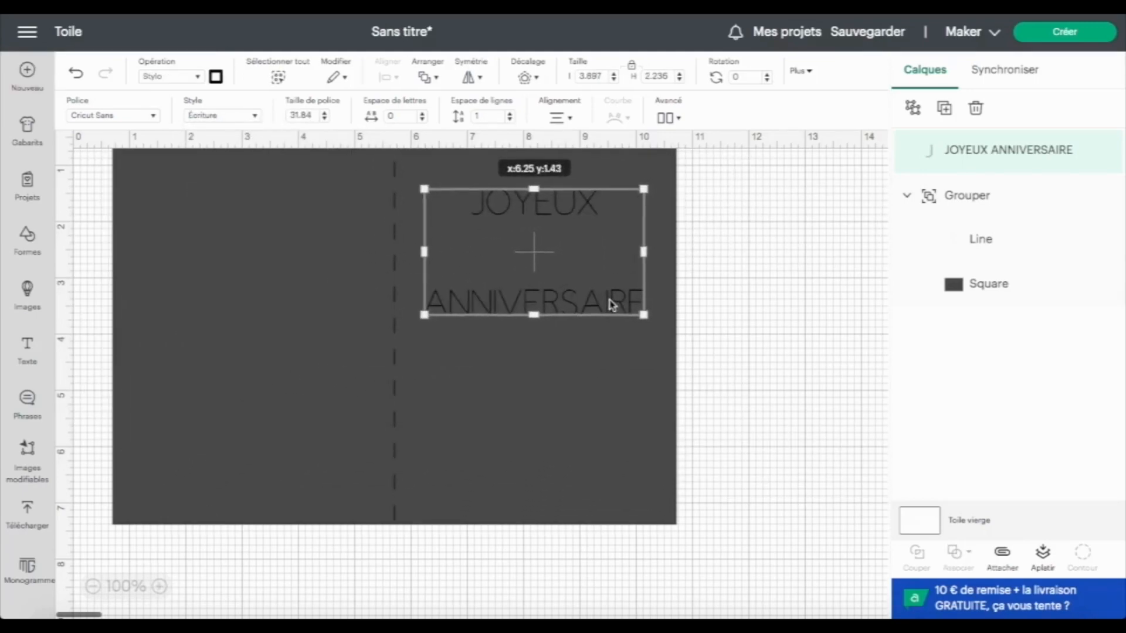
click(756, 415)
Select everything on the canvas, group the text with the scored card, and move the group slightly down and left.
drag(755, 415, 266, 172)
click(916, 109)
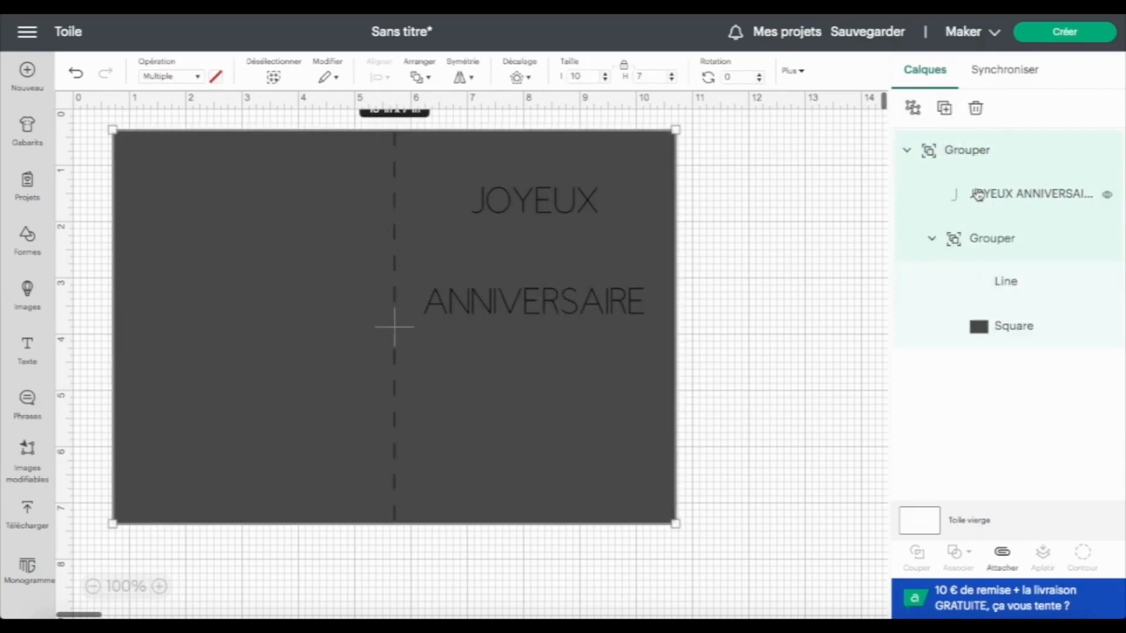
drag(977, 194, 975, 234)
drag(474, 429, 452, 463)
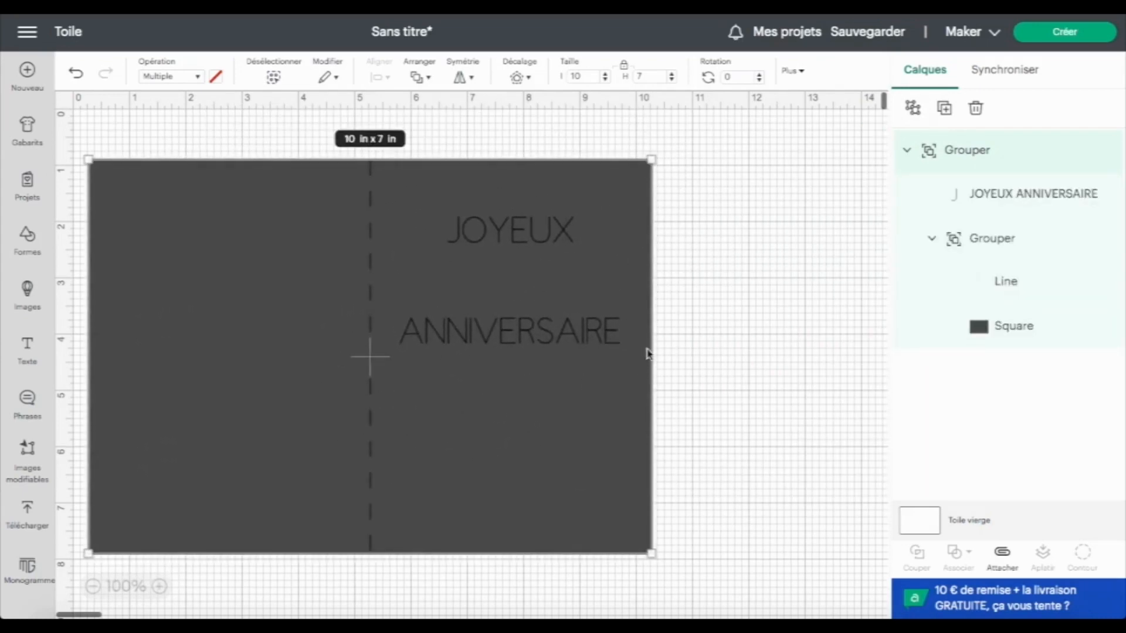
Preview how the grouped text, score line and card are laid out on the mats, and return to the canvas.
click(1064, 33)
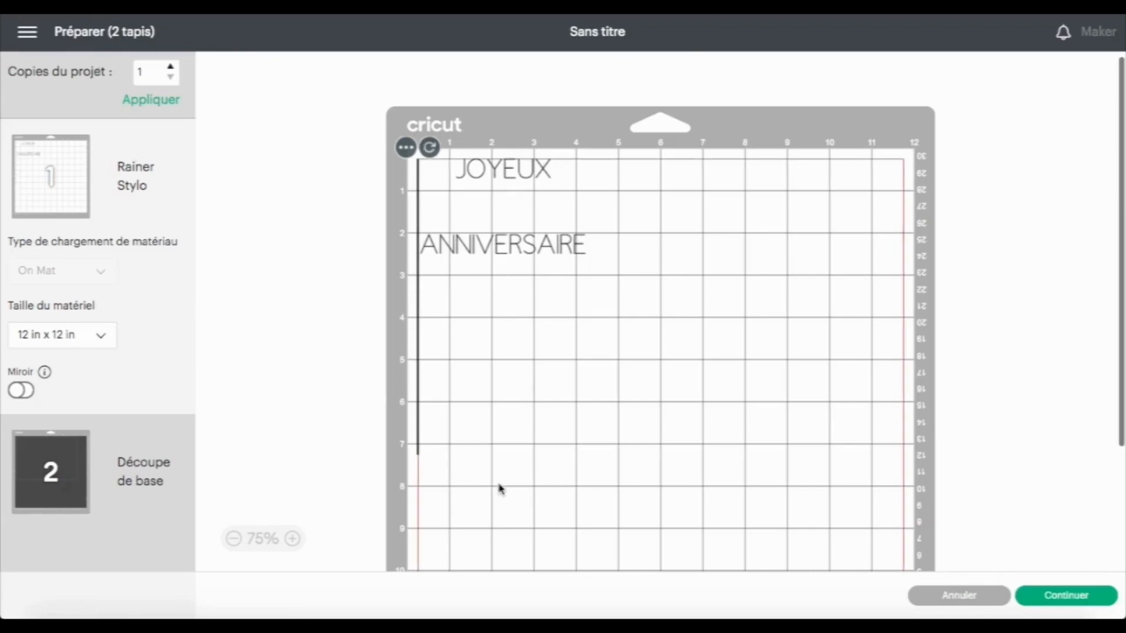
click(948, 598)
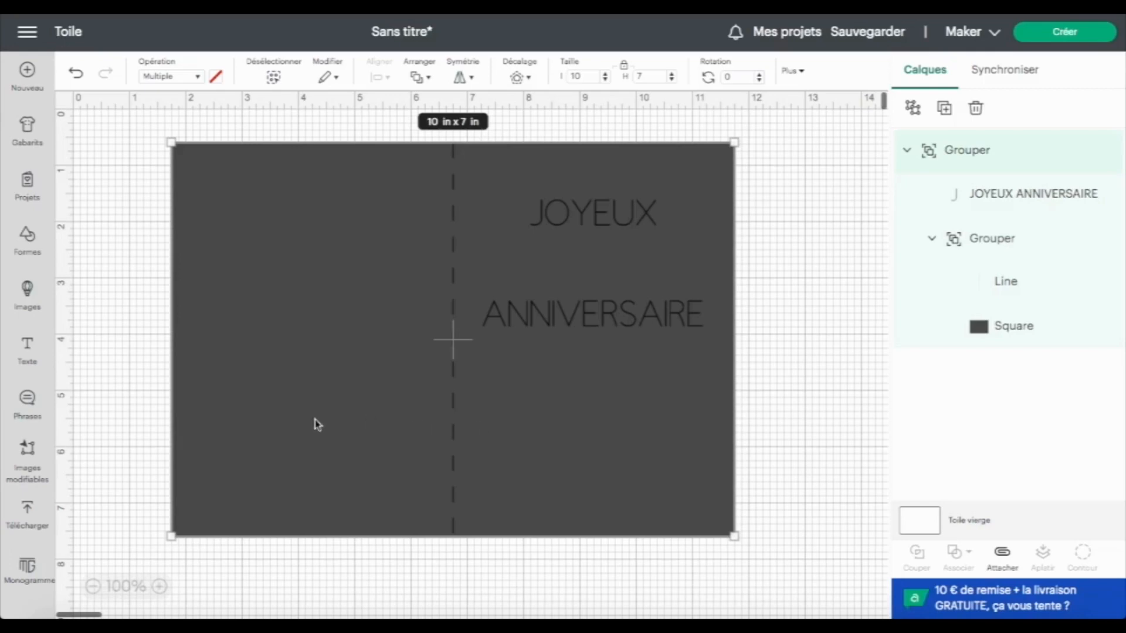
Attach the grouped text, score line and card, and open the mat preview to check their layout and operations.
mouse_move(234, 373)
mouse_down()
mouse_move(251, 352)
mouse_move(231, 382)
mouse_up()
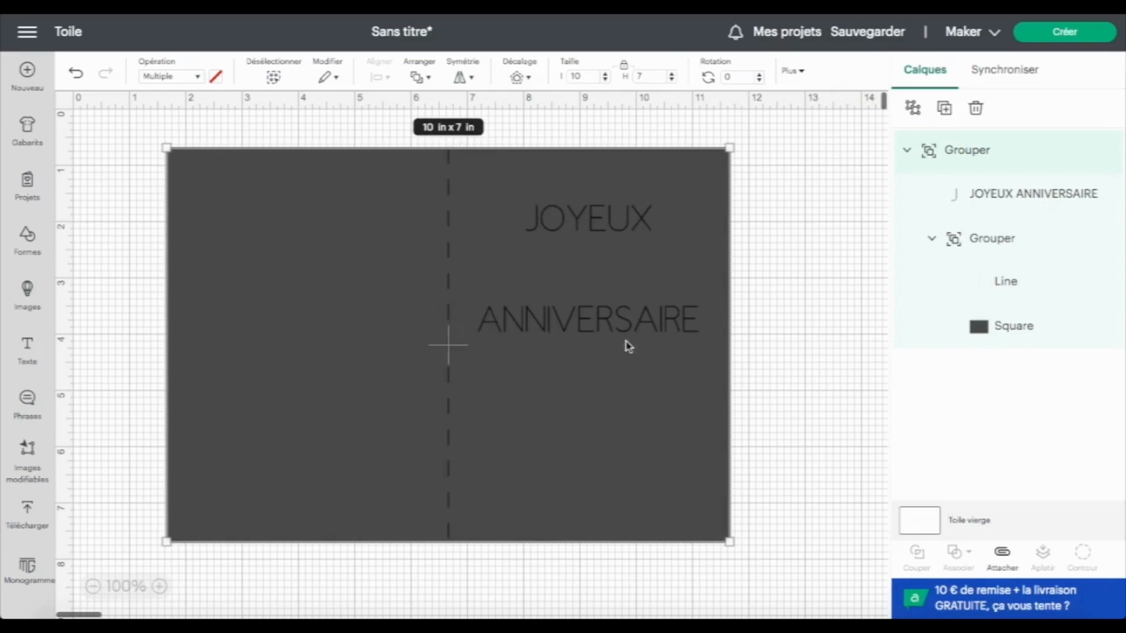
click(1003, 564)
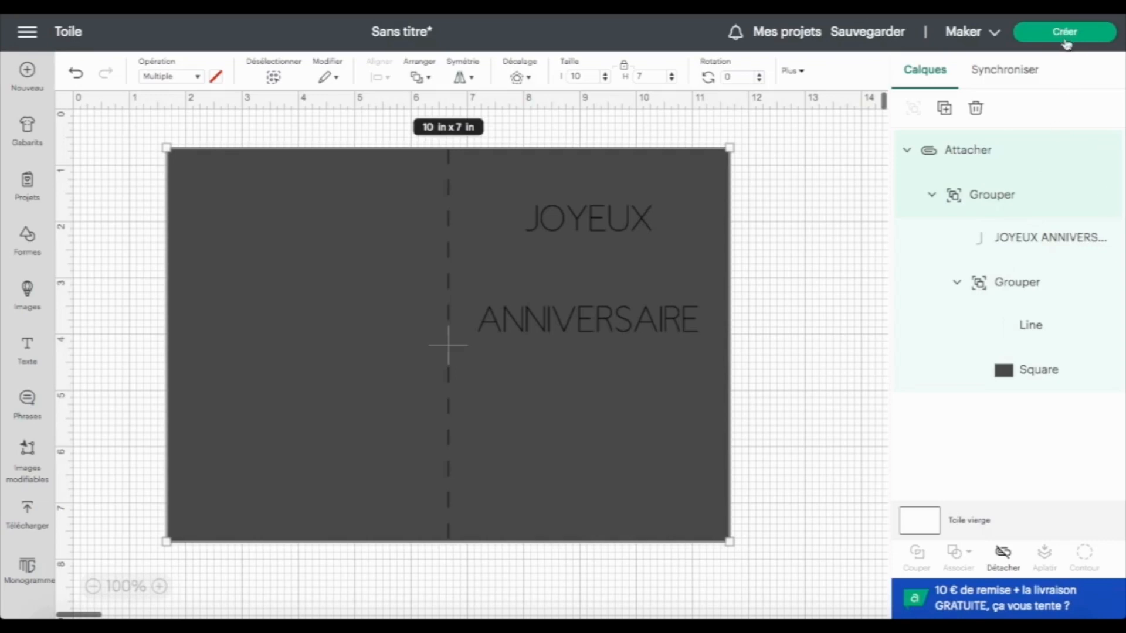
click(1064, 33)
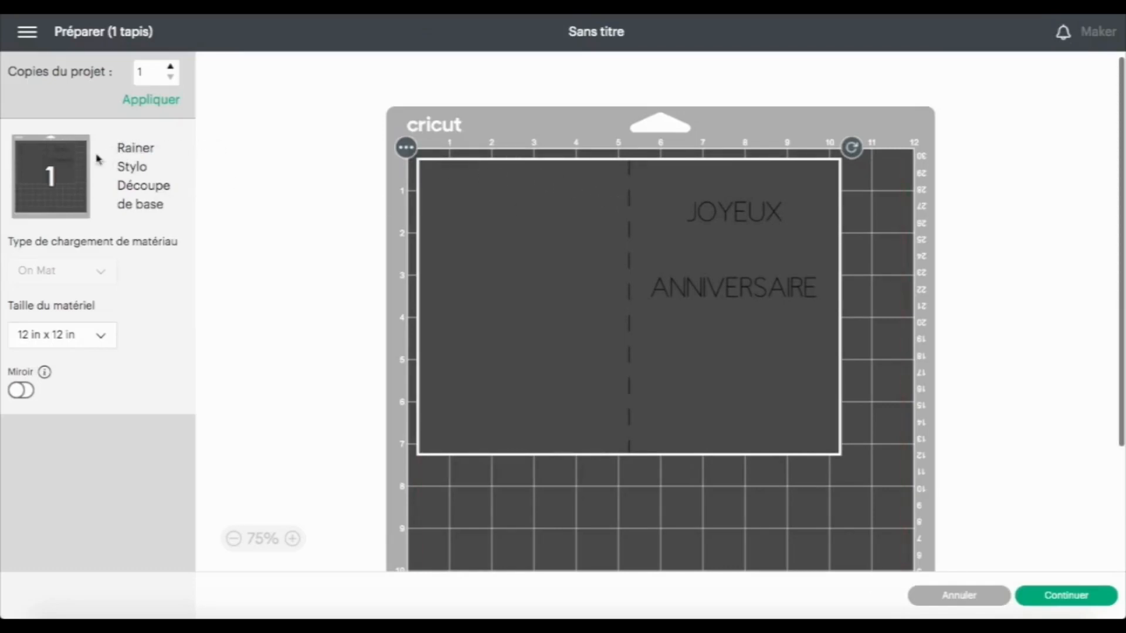
drag(117, 153, 169, 154)
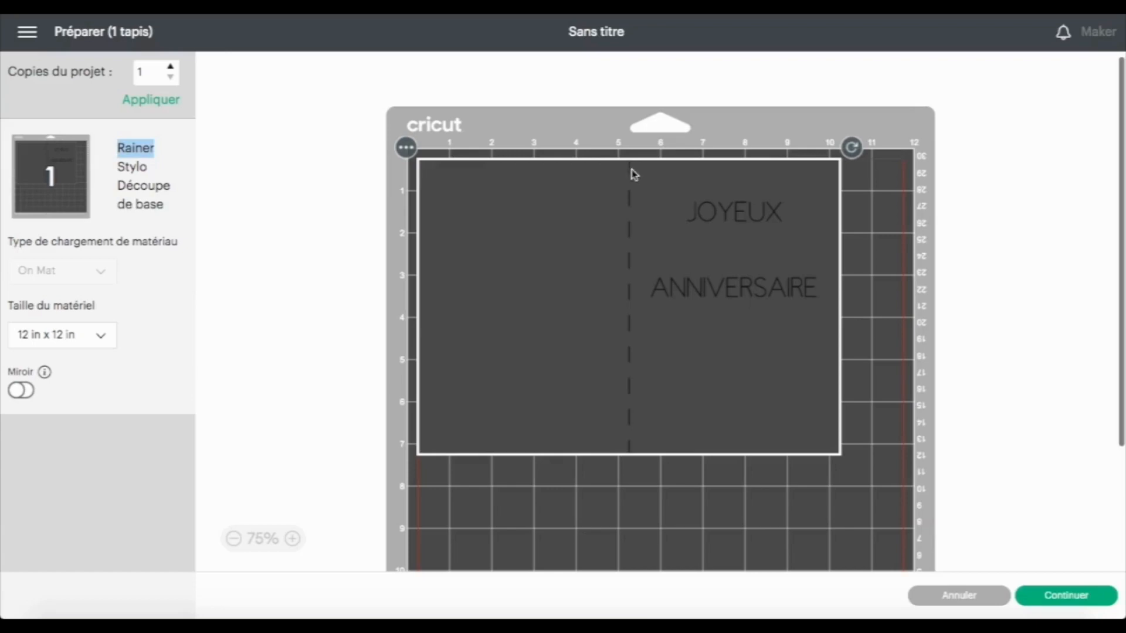
click(629, 461)
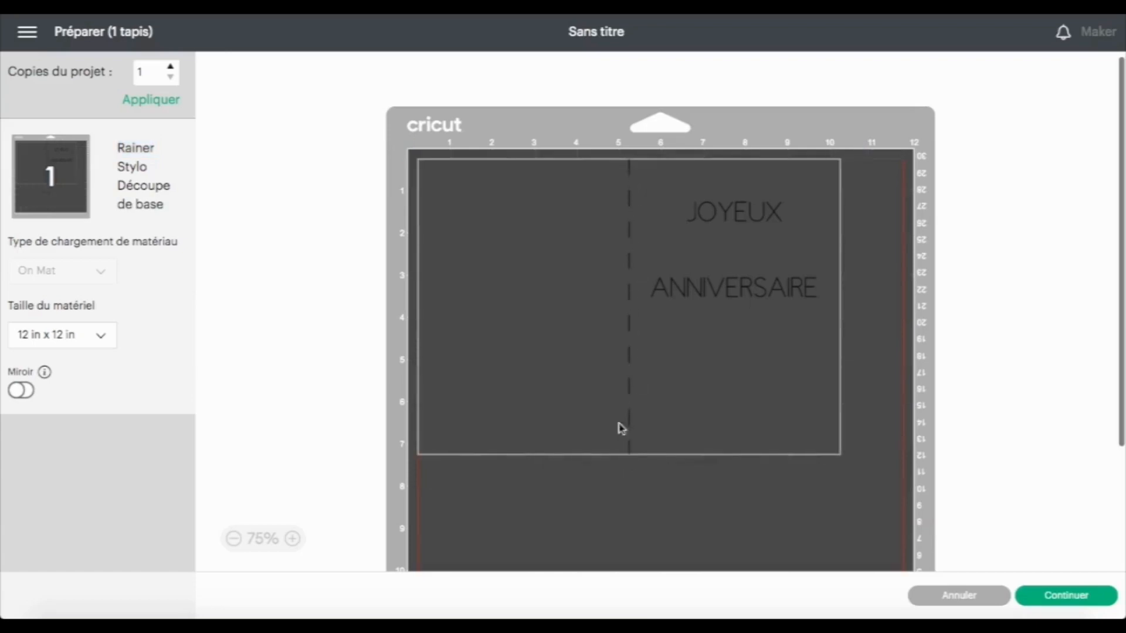